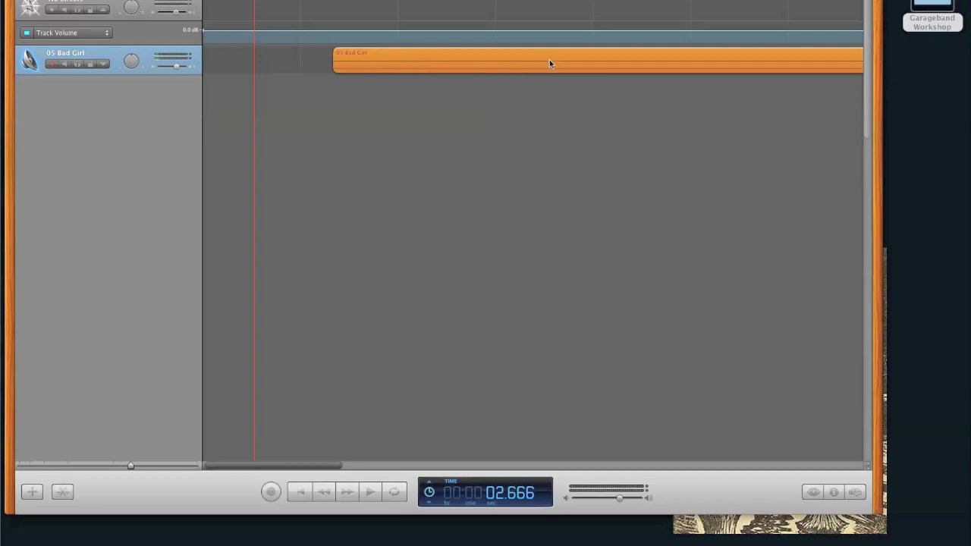
Move the 05 Bad Girl region to the very start of its track and return the playhead to the beginning
drag(595, 61, 286, 60)
click(300, 492)
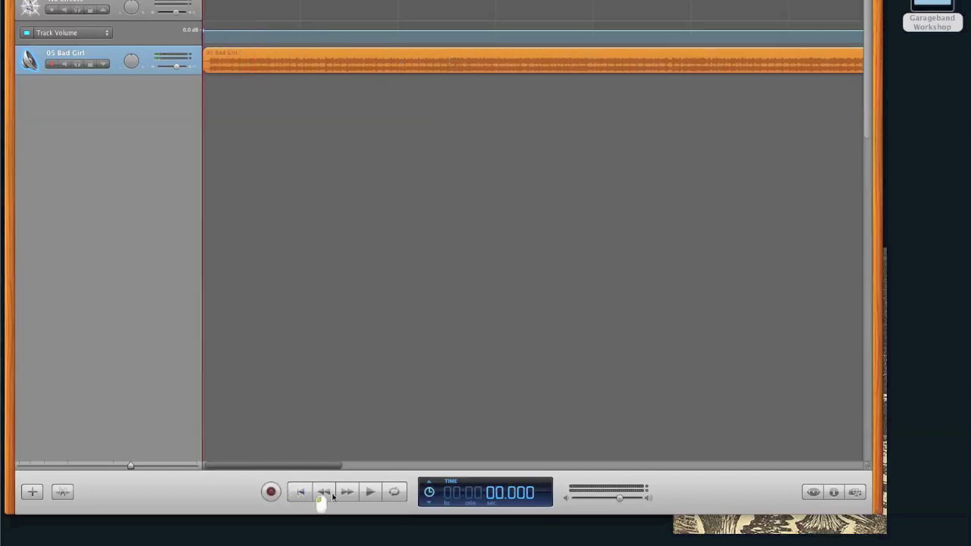
Play the song from the beginning to about 4.3 seconds and split the 05 Bad Girl region there
click(372, 492)
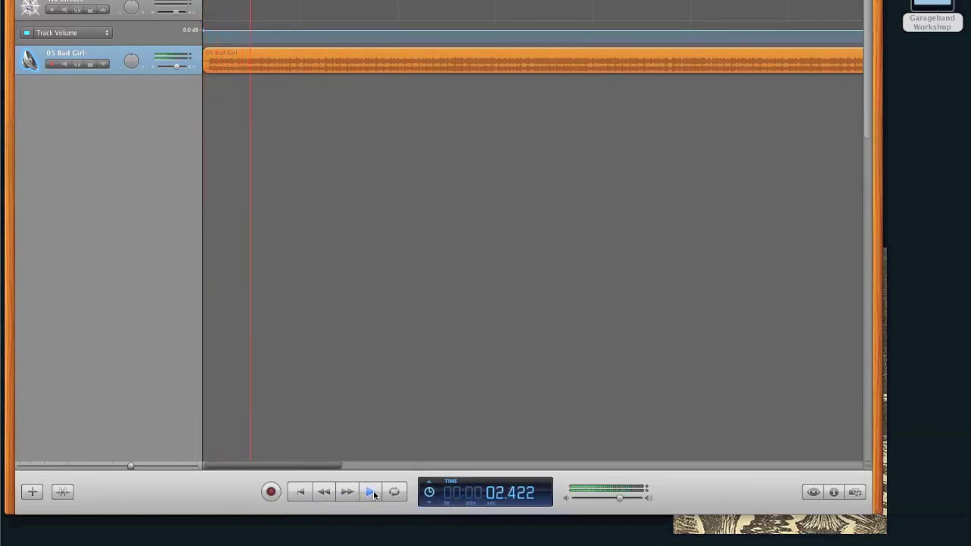
click(372, 492)
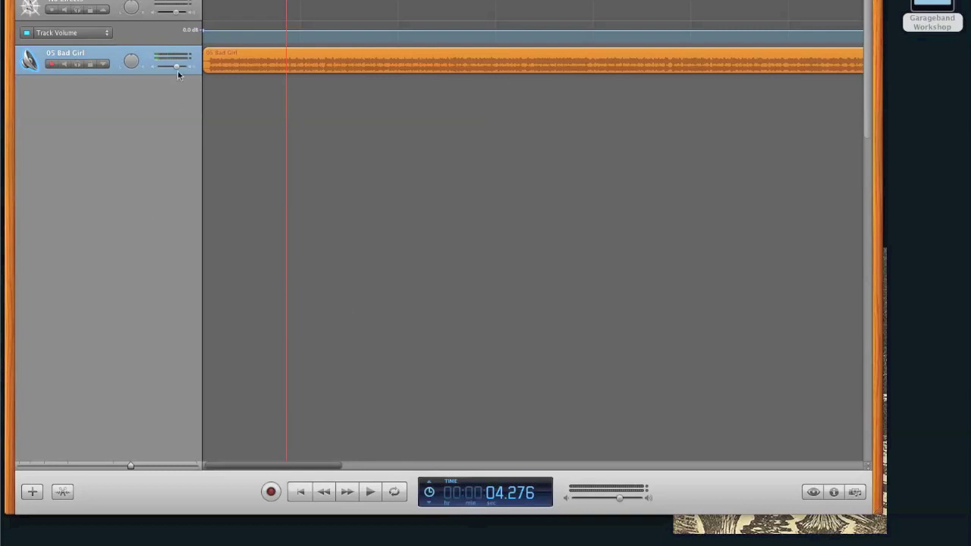
click(133, 0)
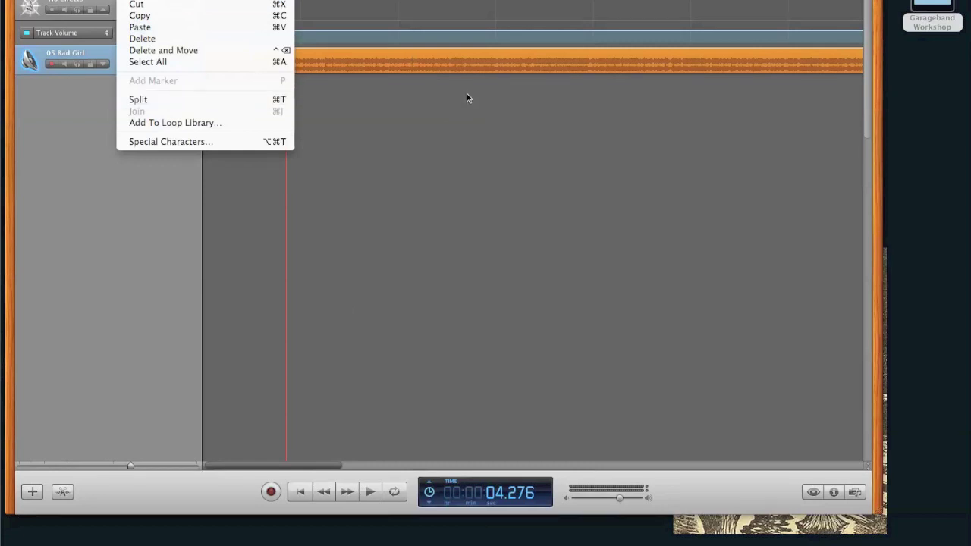
click(440, 176)
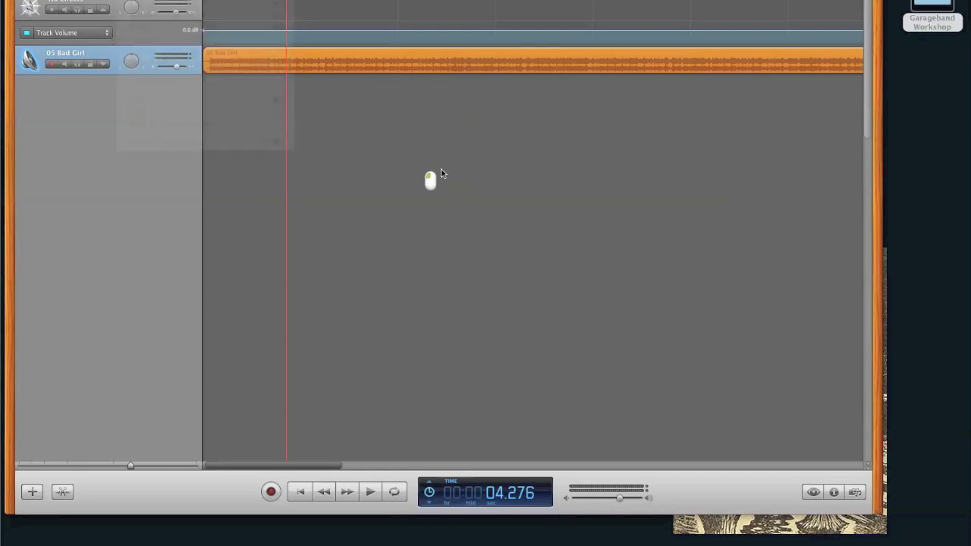
click(133, 0)
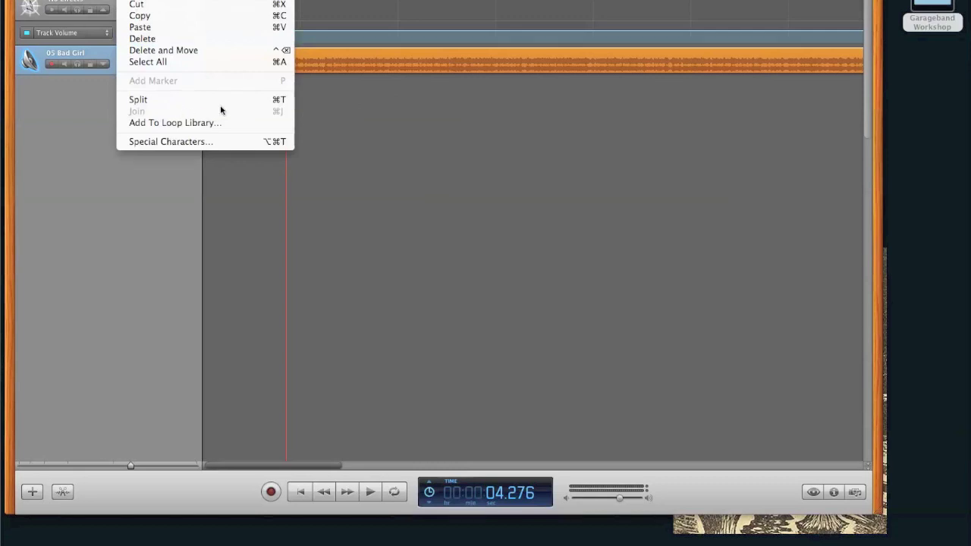
click(470, 193)
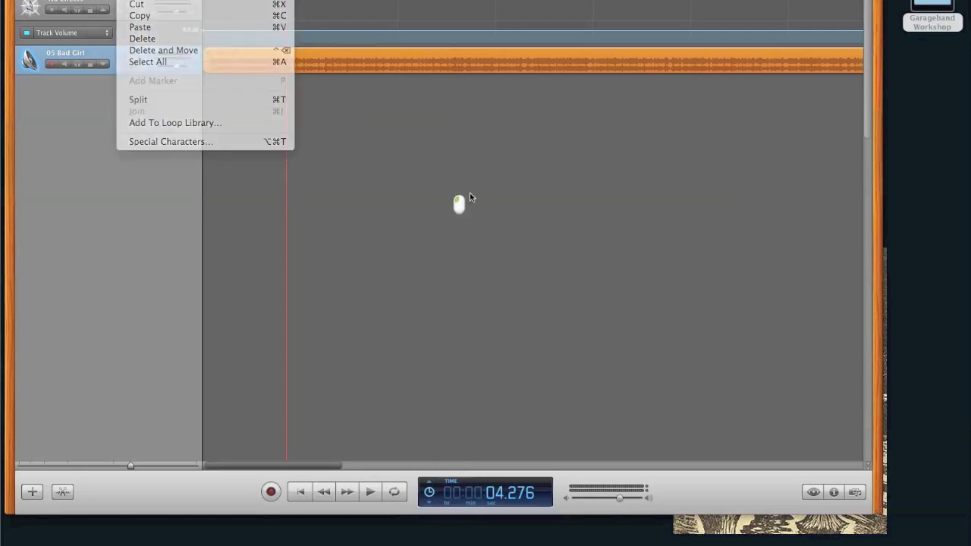
key(super+t)
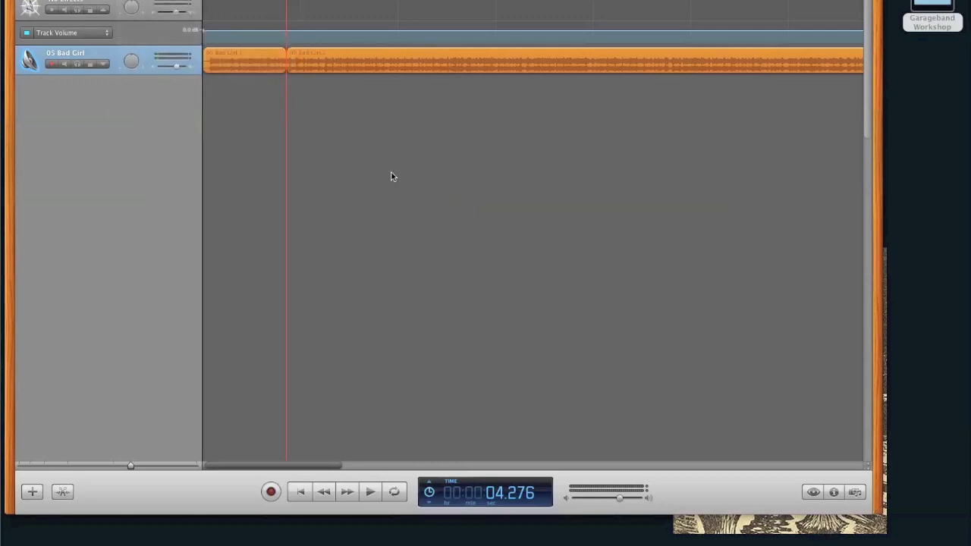
Continue playback to about 6.1 seconds and split the 05 Bad Girl region a second time
key(space)
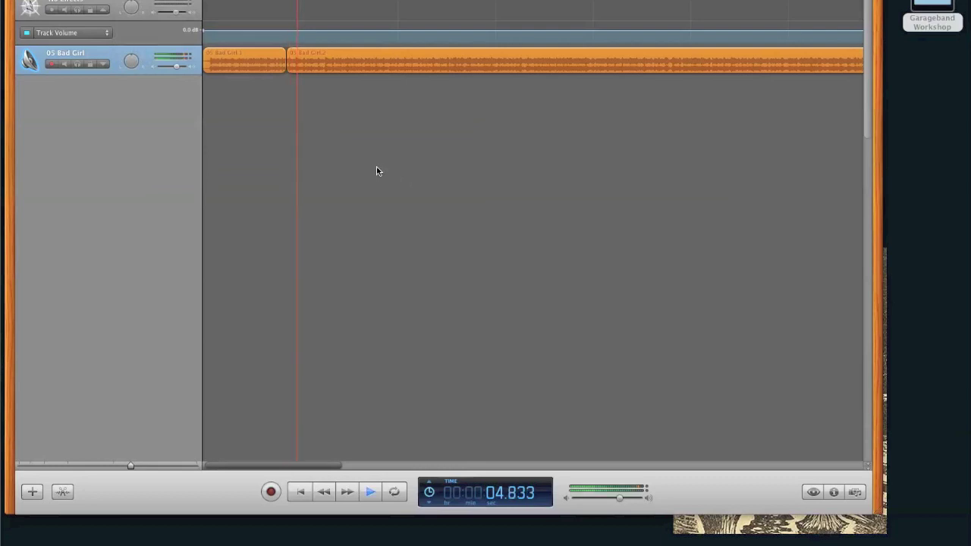
key(space)
key(super+t)
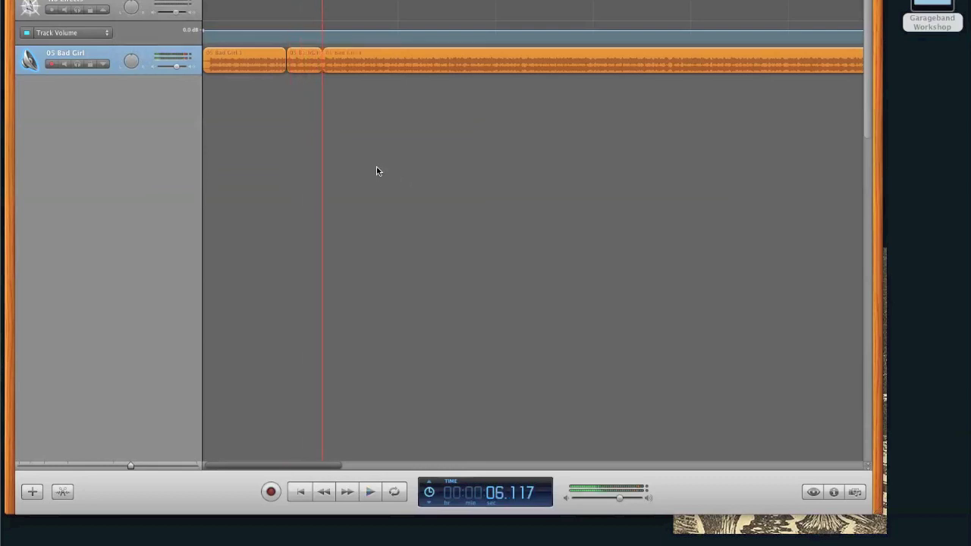
Open the short middle Bad Girl region in the audio editor and clear the region selection
double_click(311, 58)
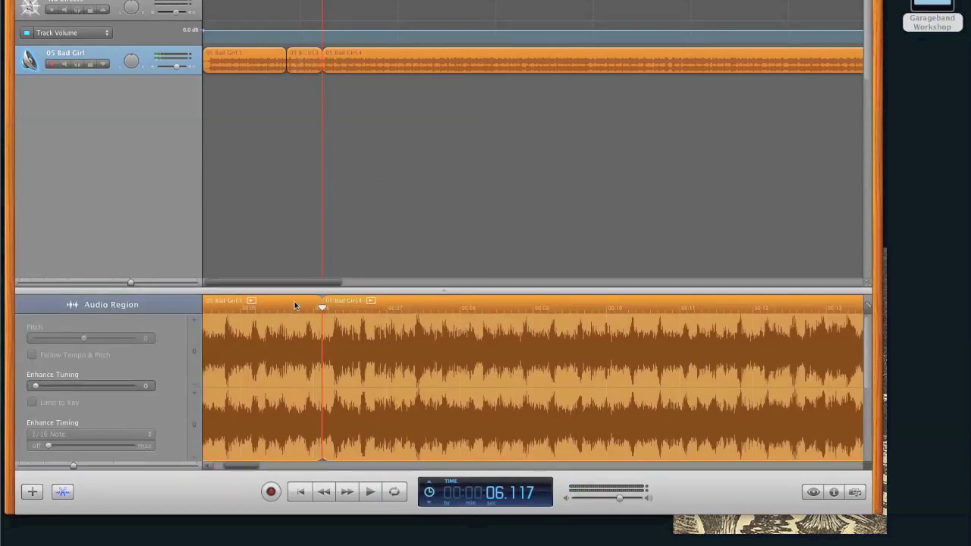
click(62, 492)
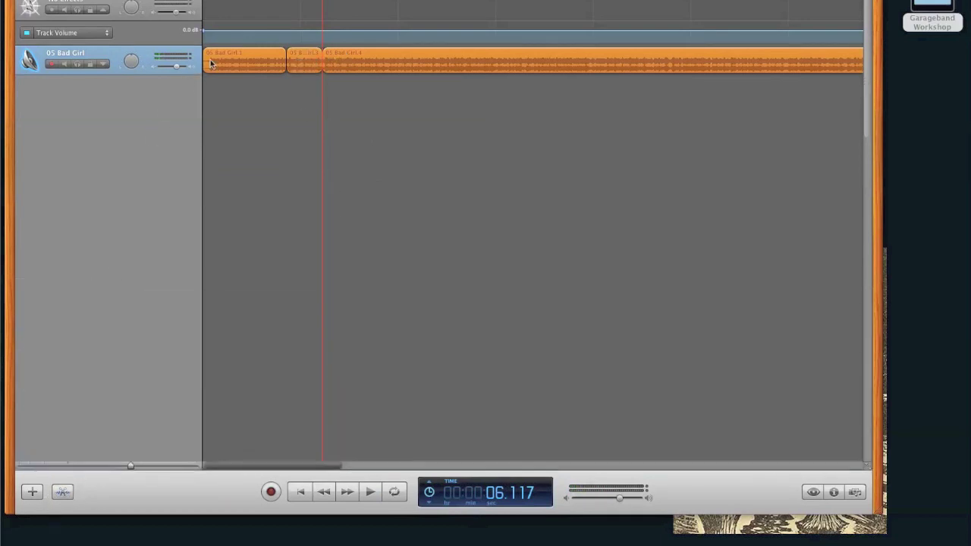
double_click(308, 58)
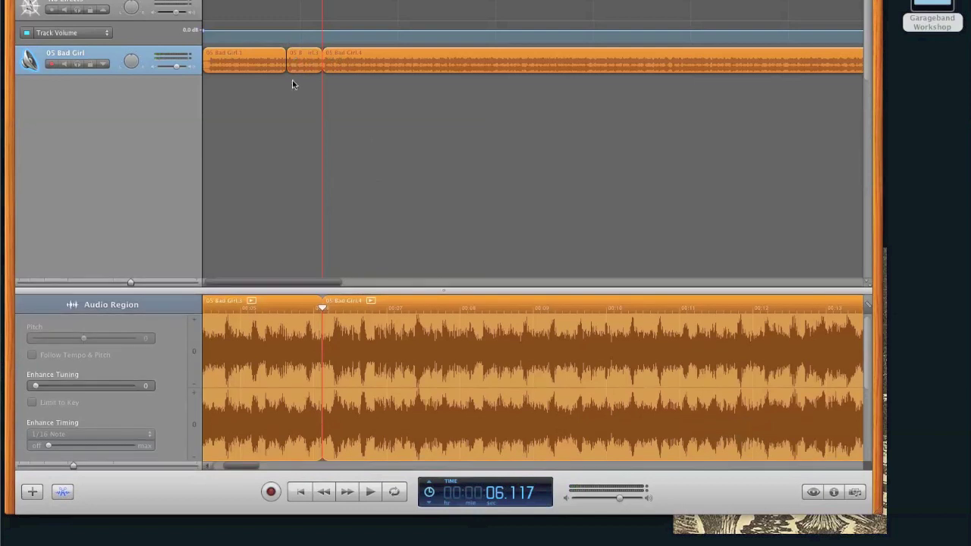
click(308, 100)
Move only the short middle region onto the track directly above and mute that track
click(308, 60)
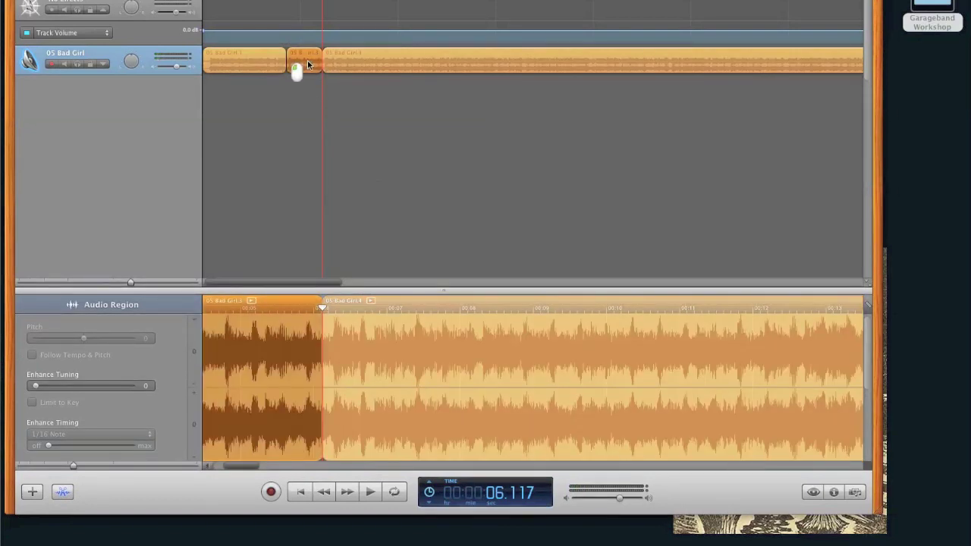
drag(307, 62, 308, 43)
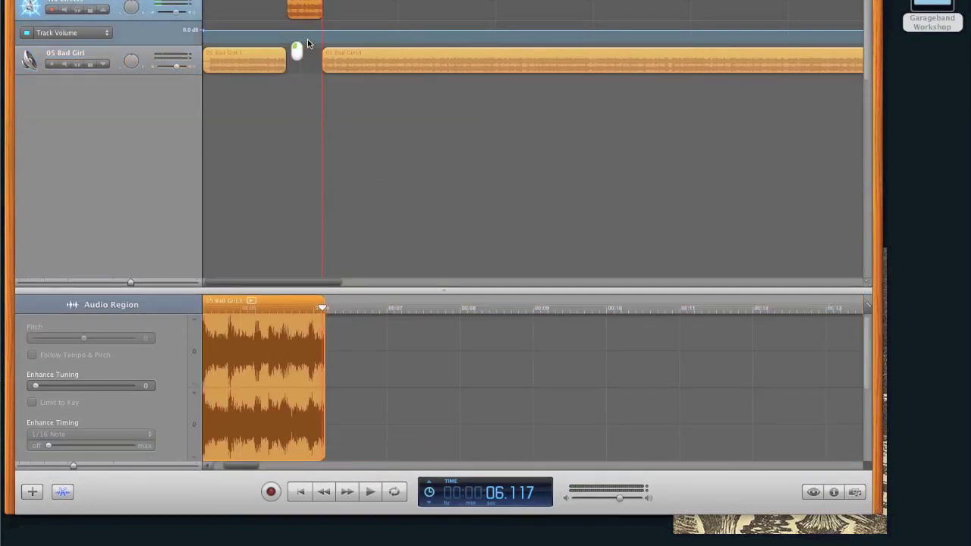
click(66, 10)
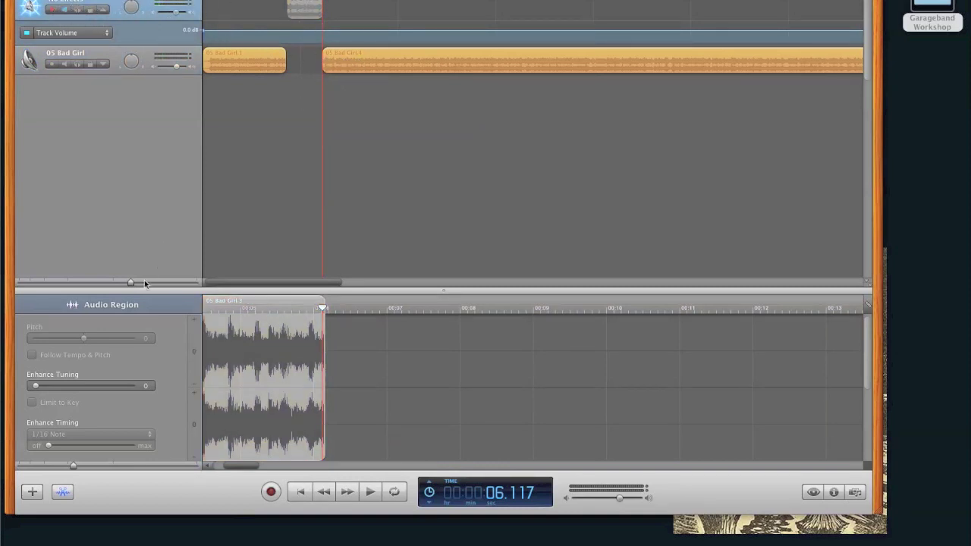
Move the long remaining Bad Girl region earlier to close the gap, so it starts exactly where the first region ends
drag(131, 282, 168, 285)
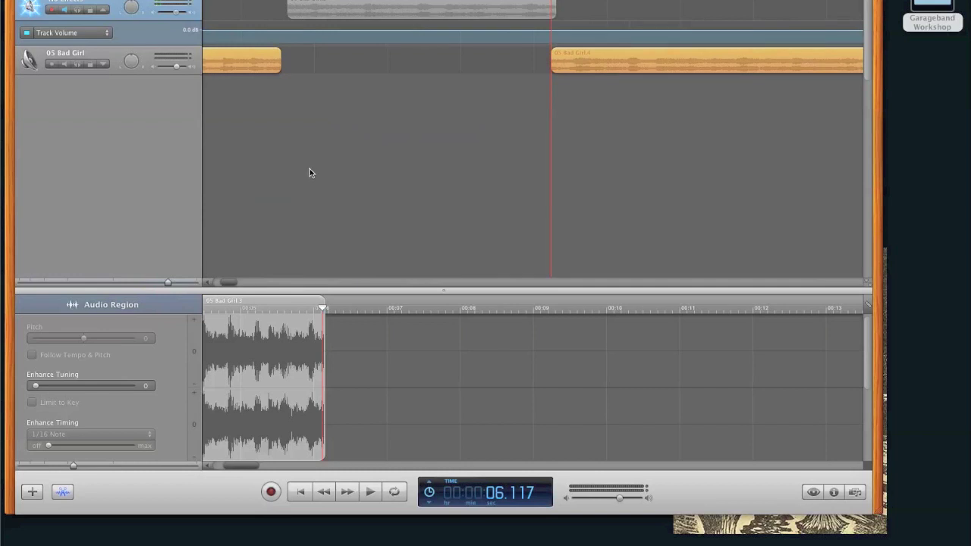
drag(653, 58, 394, 70)
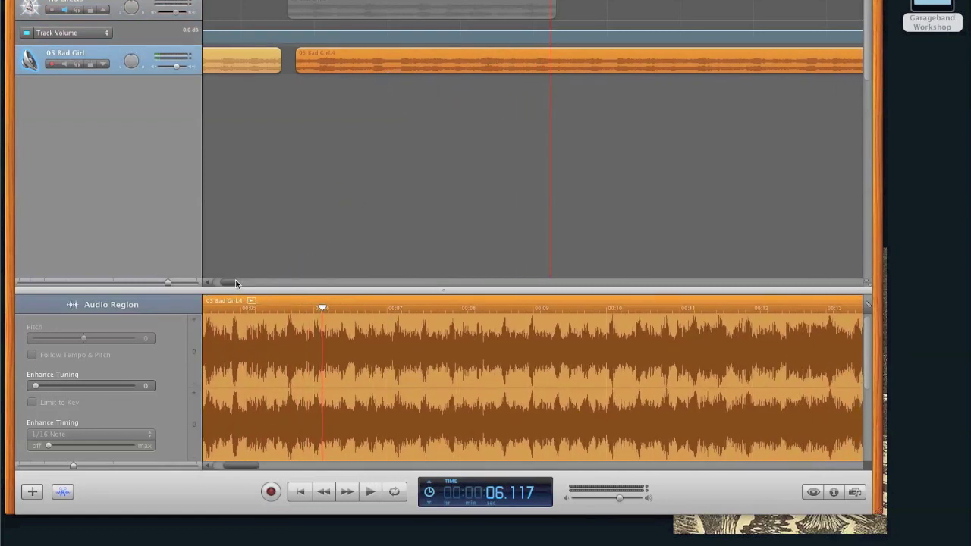
drag(235, 283, 210, 286)
drag(258, 465, 210, 468)
click(376, 398)
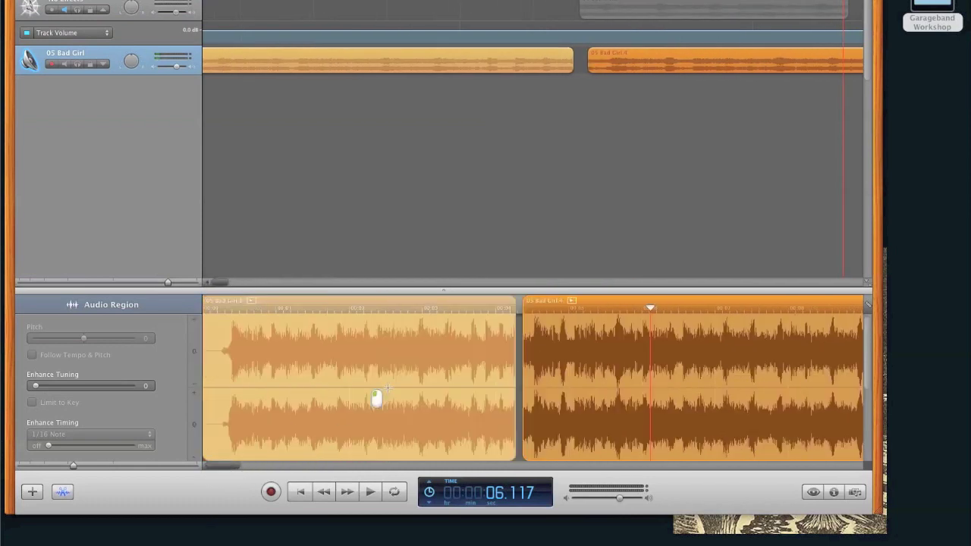
drag(640, 58, 626, 58)
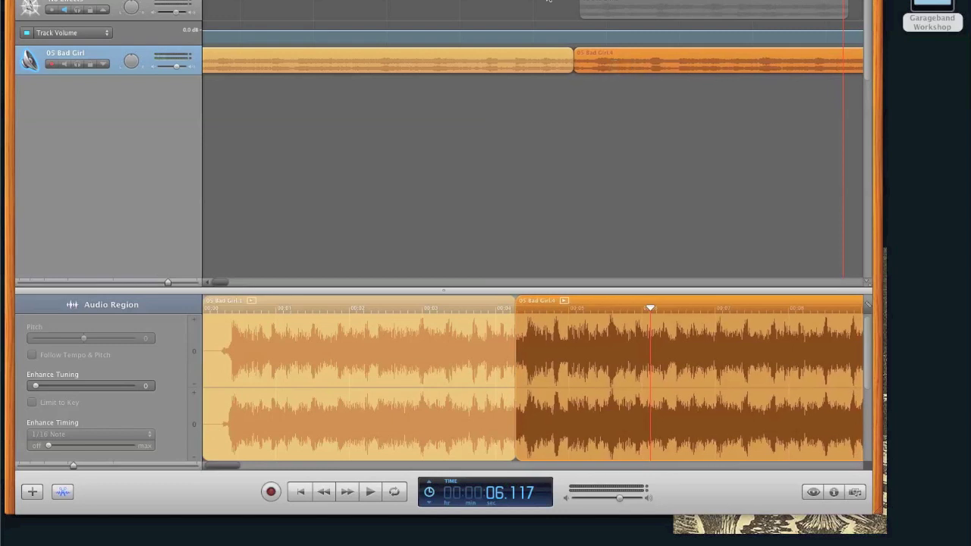
Play across the seam between the two Bad Girl regions several times, starting shortly before it, to check the edit
click(533, 4)
key(space)
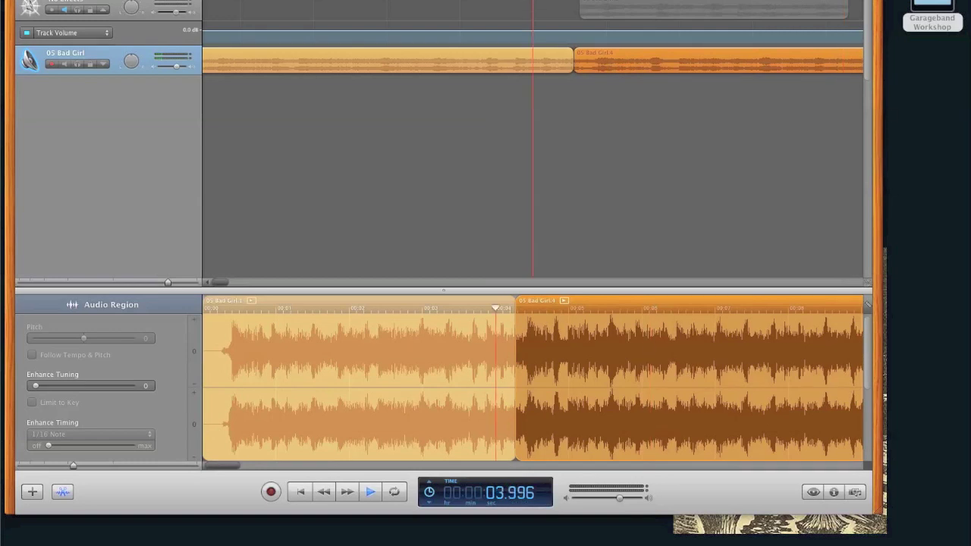
key(space)
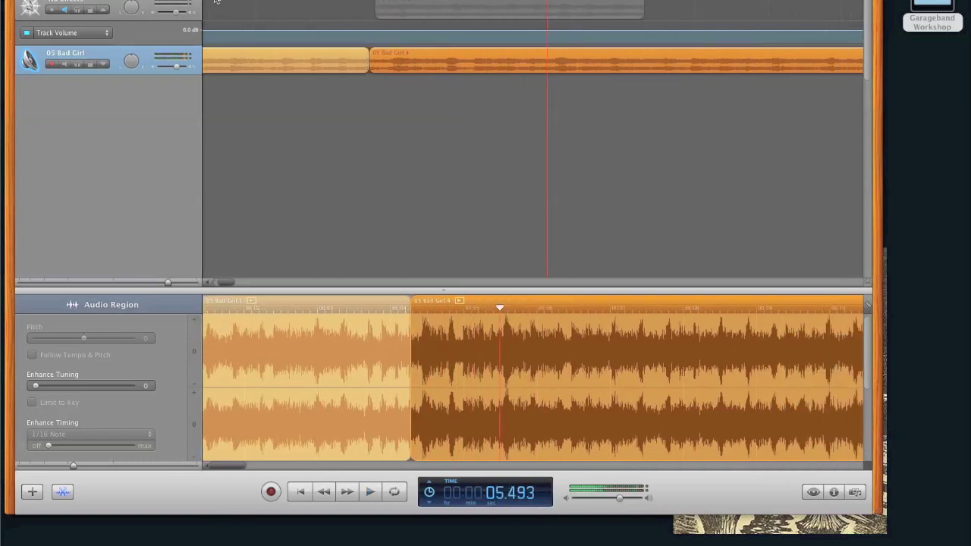
click(206, 4)
key(space)
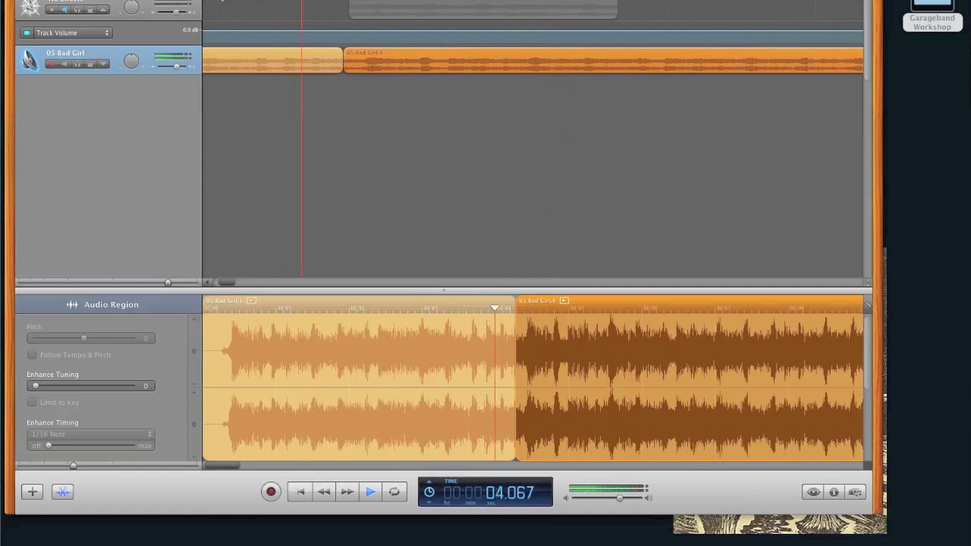
key(space)
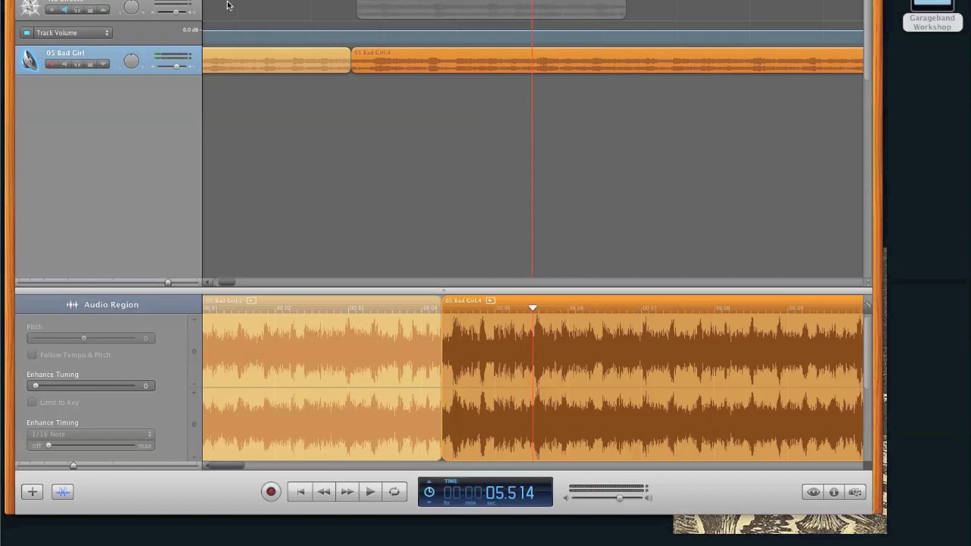
click(217, 3)
key(space)
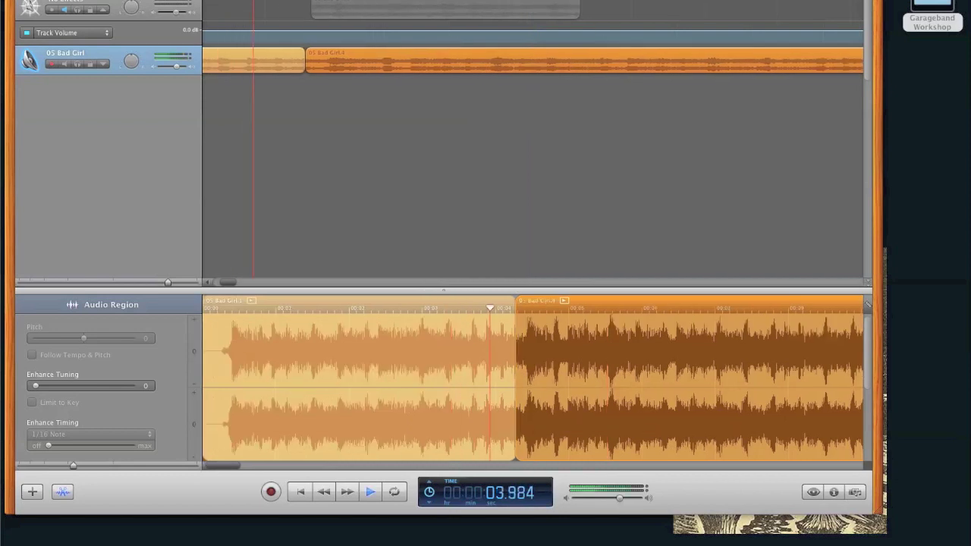
key(space)
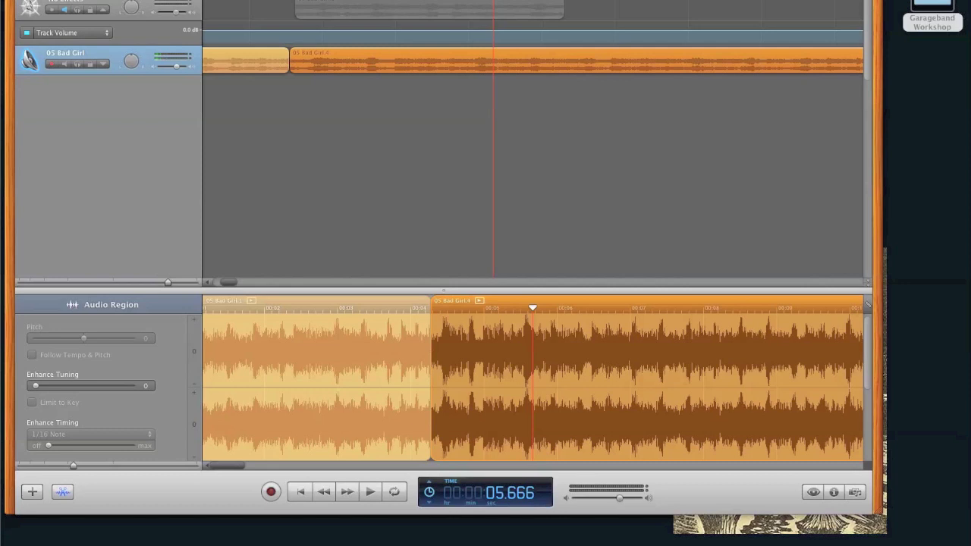
Undo the region moves and the second split, and join the two remaining Bad Girl regions into one
click(130, 0)
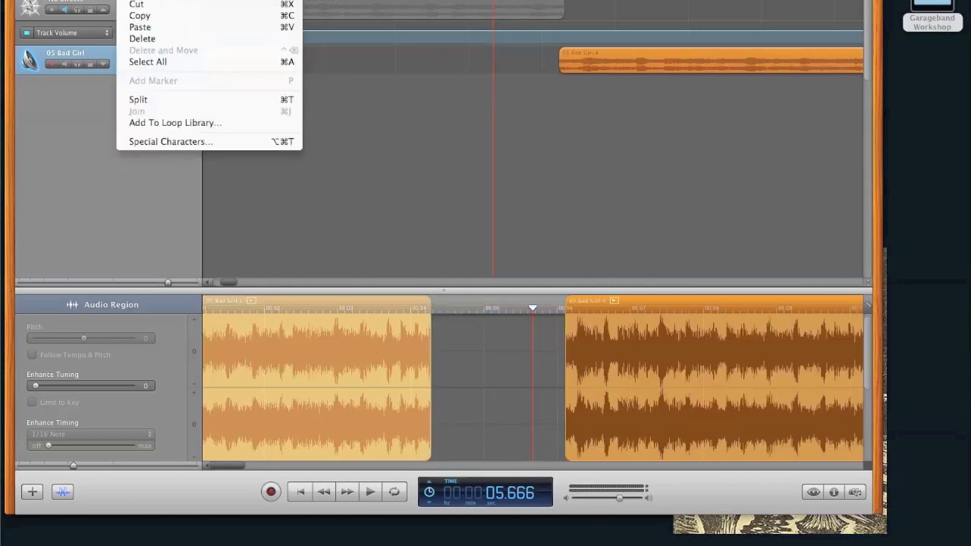
key(super+v)
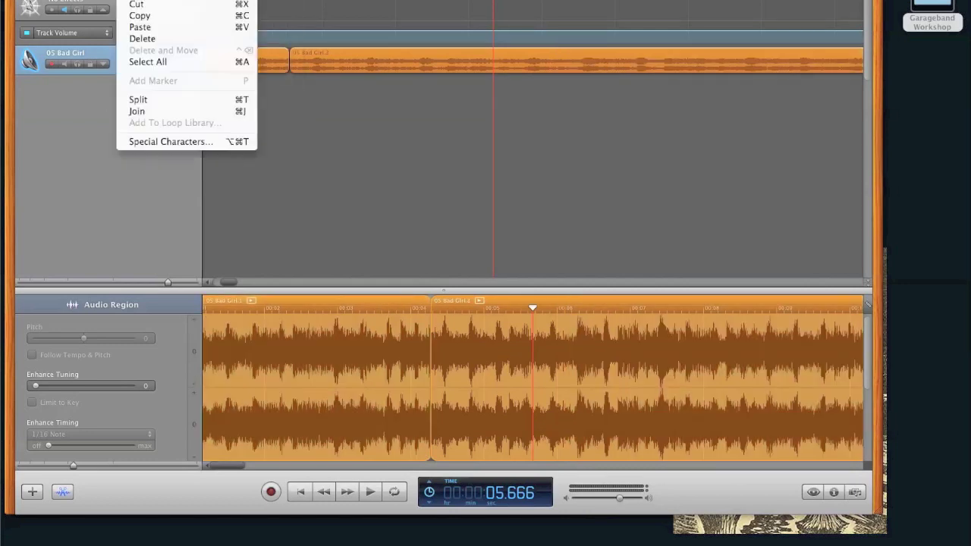
click(136, 111)
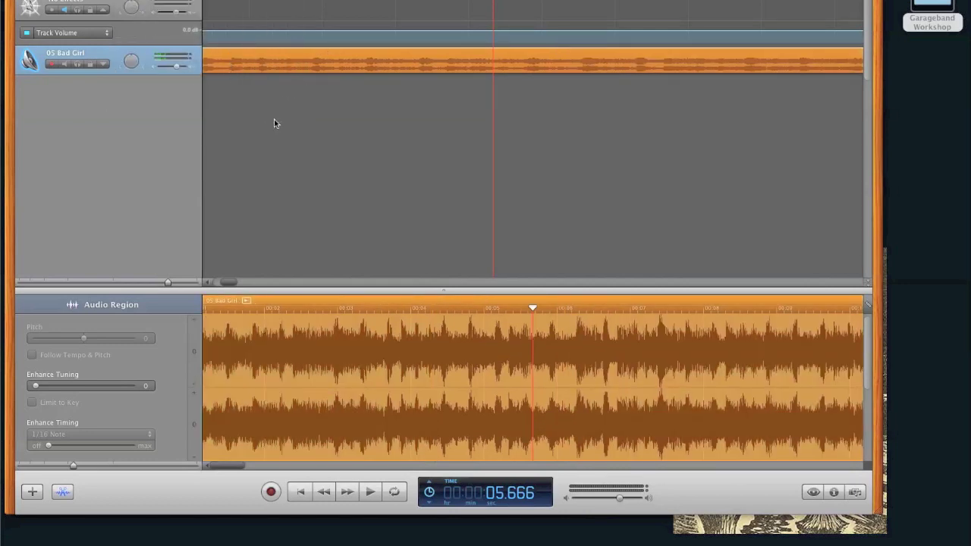
Play the song from the beginning to about 36.3 seconds and split the 05 Bad Girl region there
drag(169, 281, 102, 284)
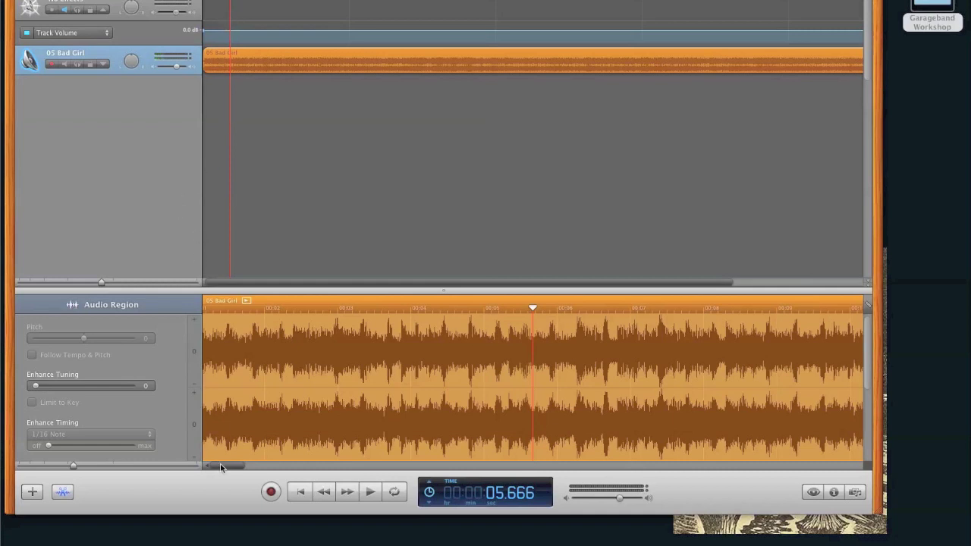
click(298, 493)
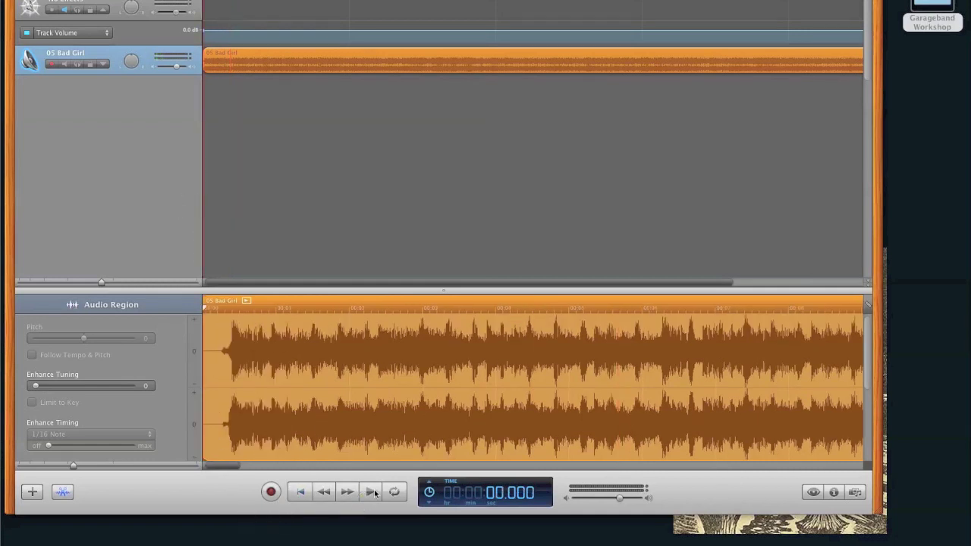
click(372, 493)
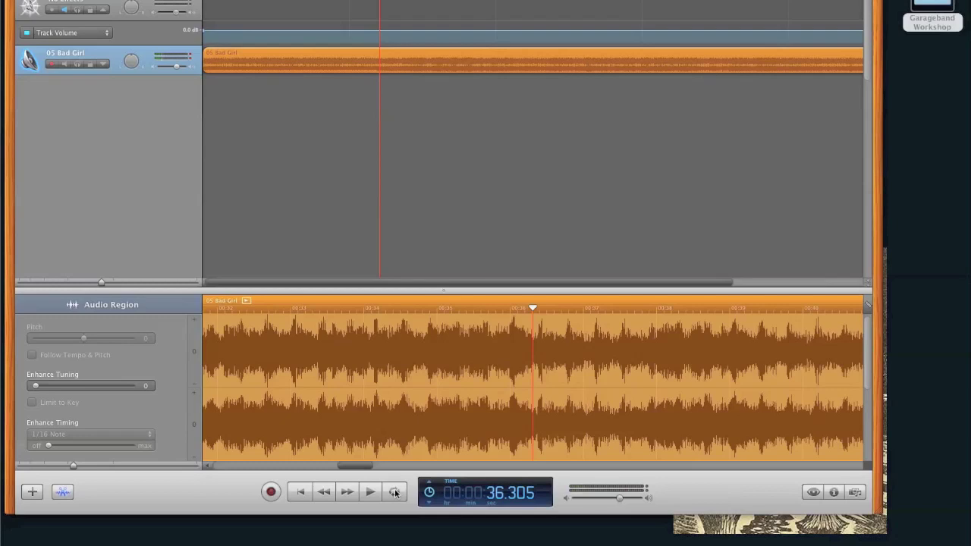
key(super+t)
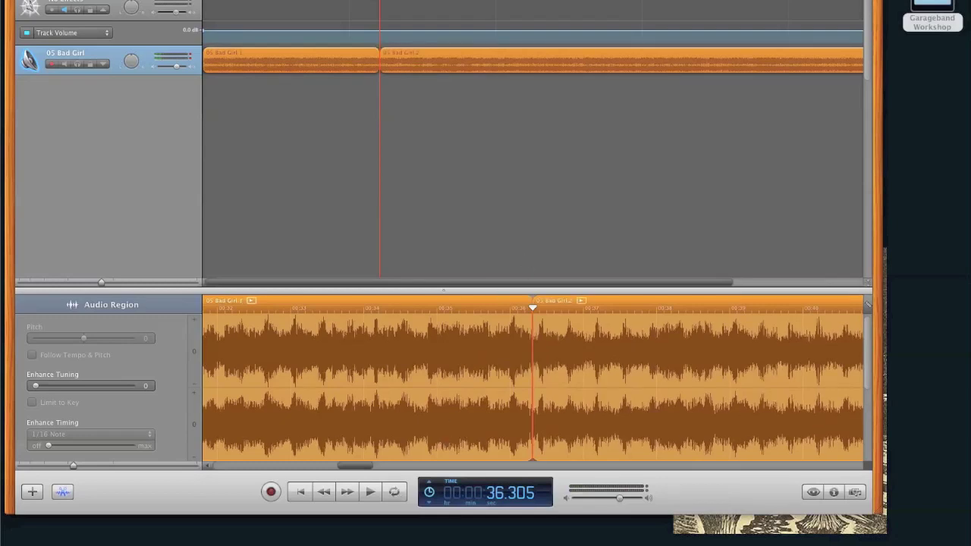
Play the later part of the song to find the second cut point and split the Bad Girl region at 1:42.166
click(356, 3)
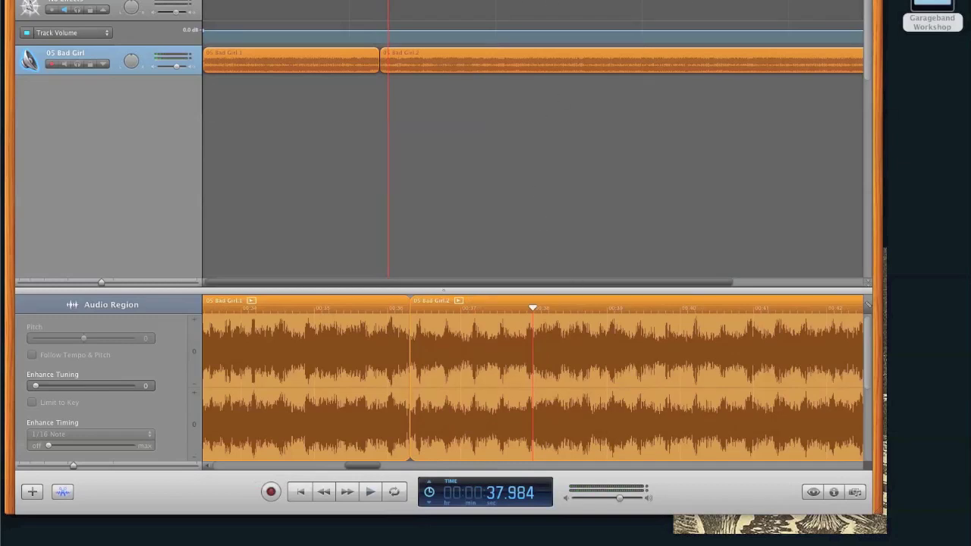
click(665, 3)
key(space)
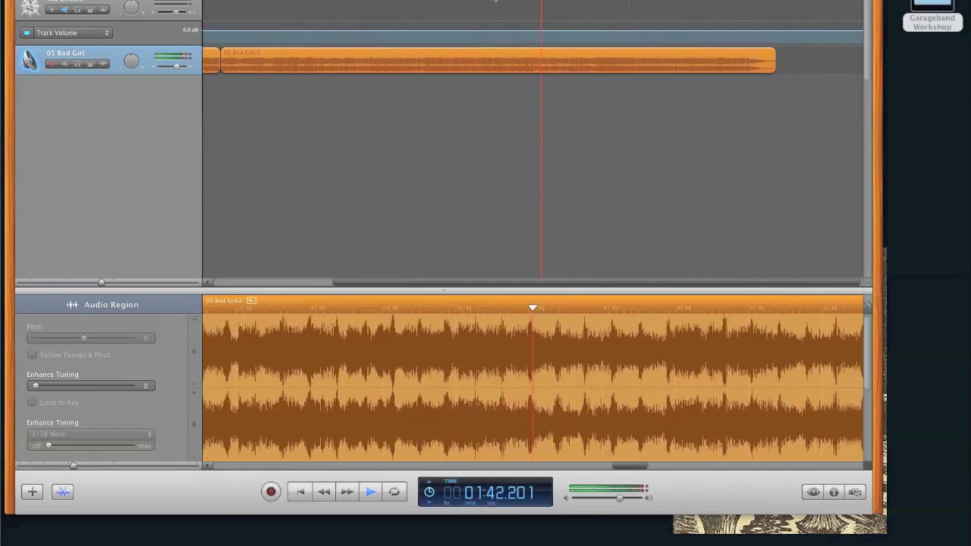
key(space)
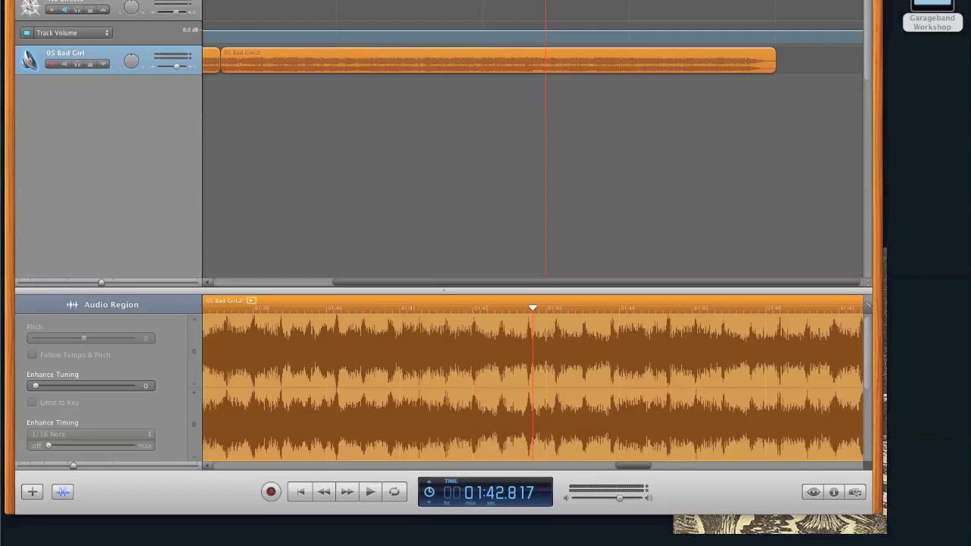
click(511, 3)
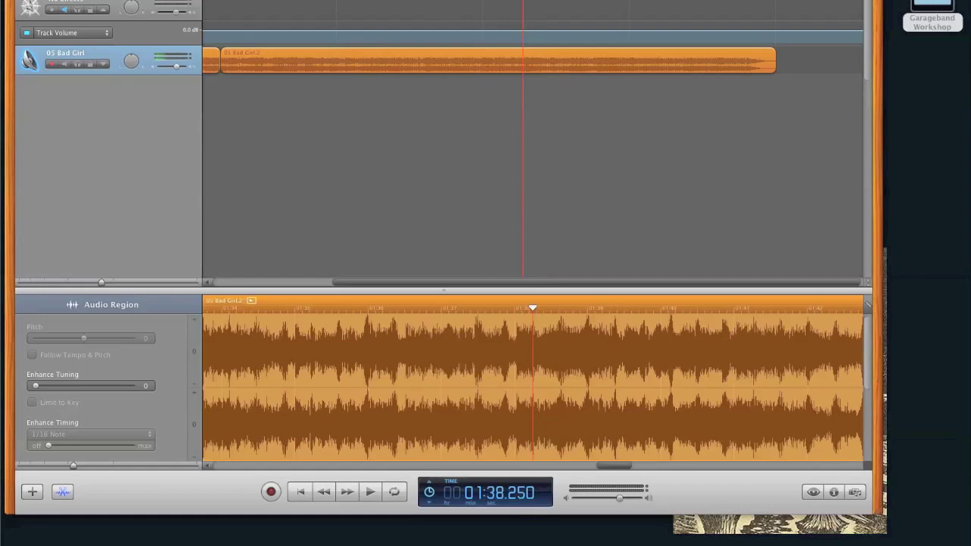
key(space)
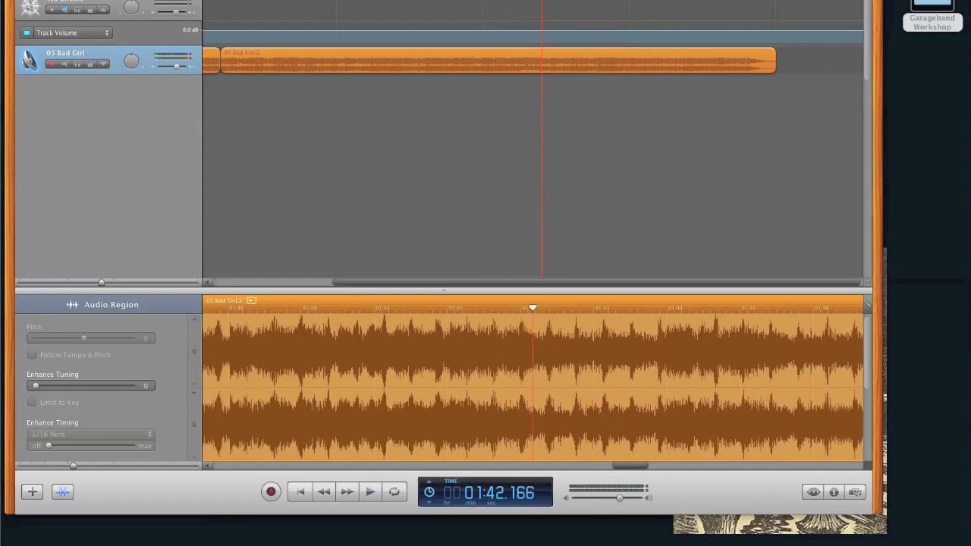
key(super+t)
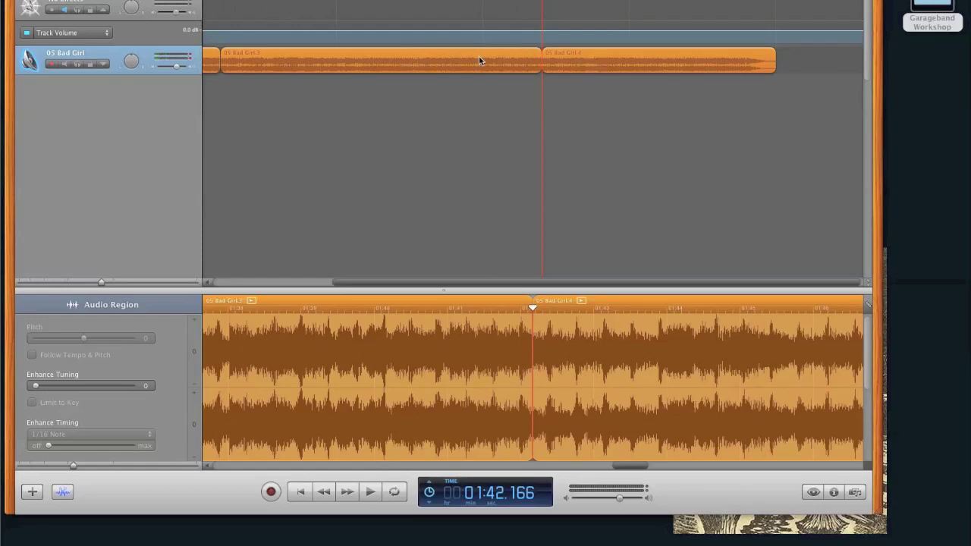
Select only the middle Bad Girl region between the two splits and move it up onto the track above
double_click(625, 58)
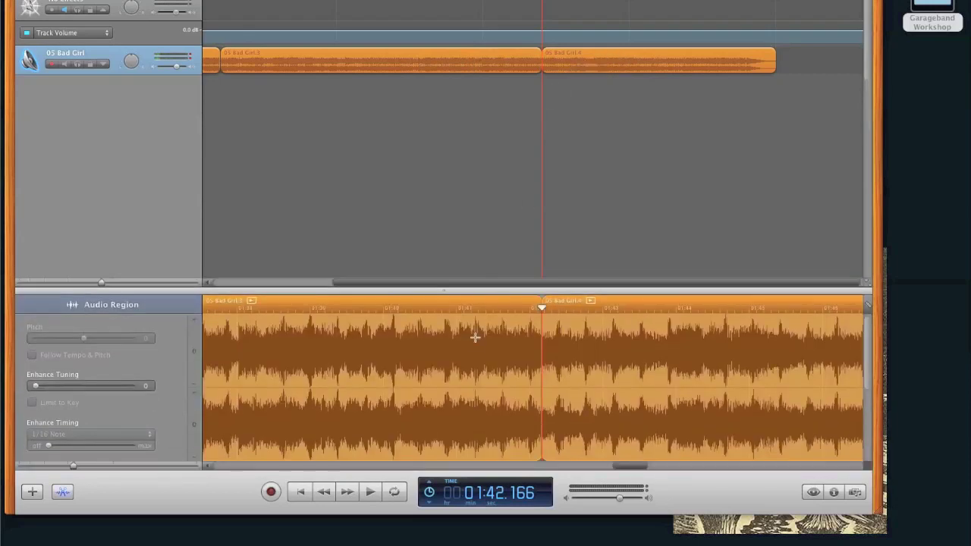
click(446, 176)
click(478, 65)
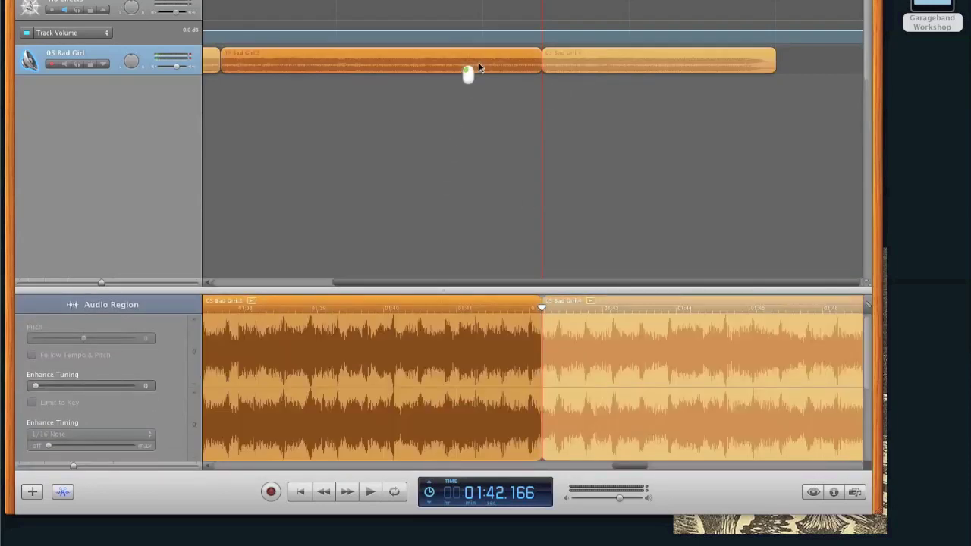
drag(478, 64, 476, 11)
click(358, 427)
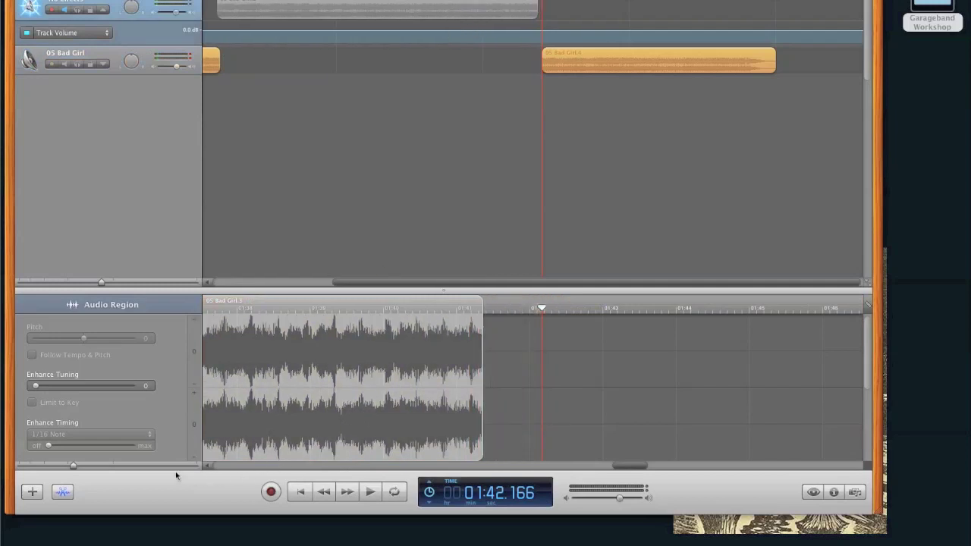
Move the last Bad Girl region earlier to close the gap, aligning its start precisely with the end of the first region
drag(72, 465, 63, 465)
click(618, 62)
drag(641, 54, 321, 66)
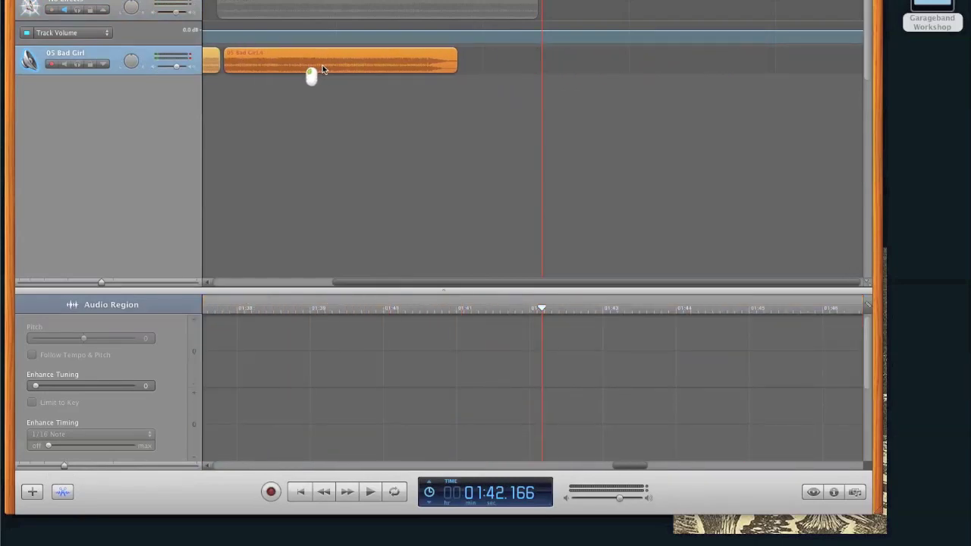
drag(355, 281, 202, 288)
drag(103, 283, 153, 287)
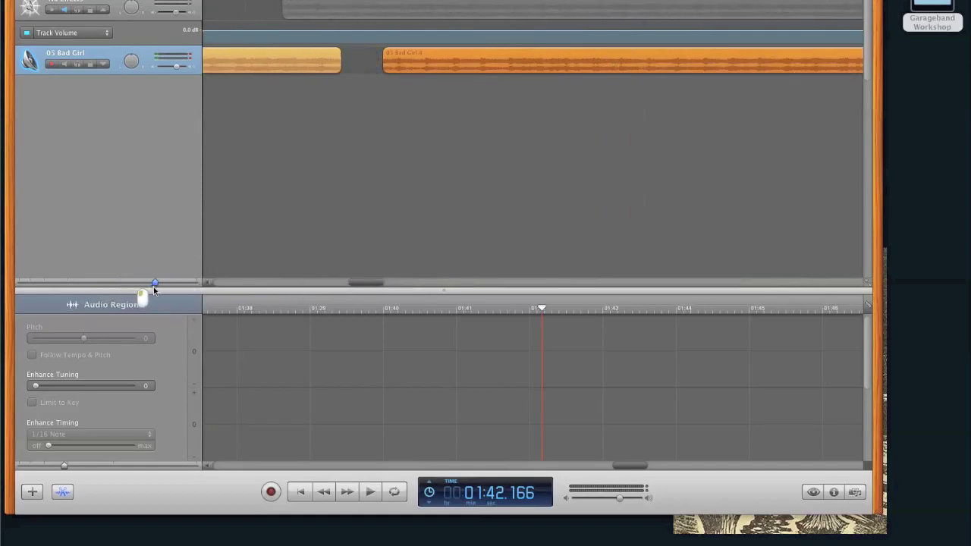
drag(487, 58, 446, 62)
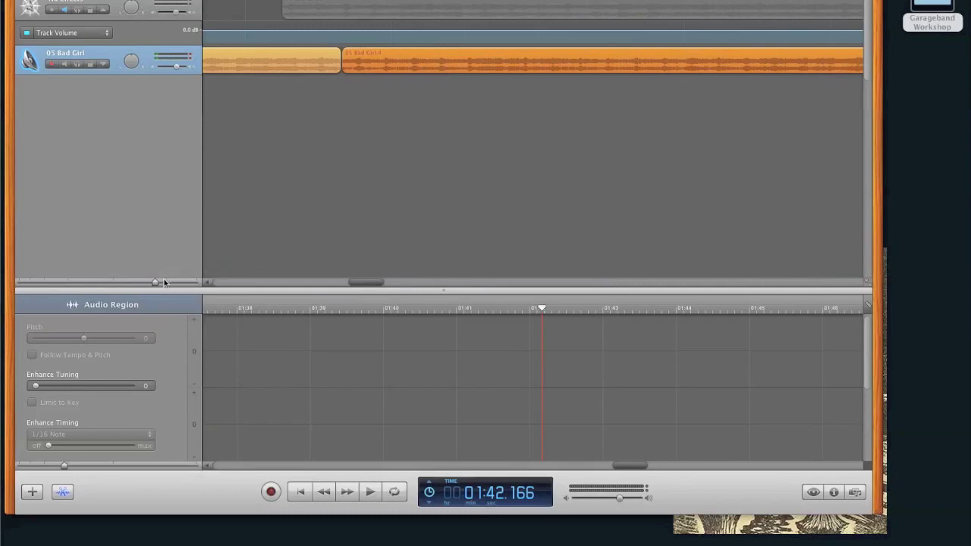
drag(156, 283, 288, 284)
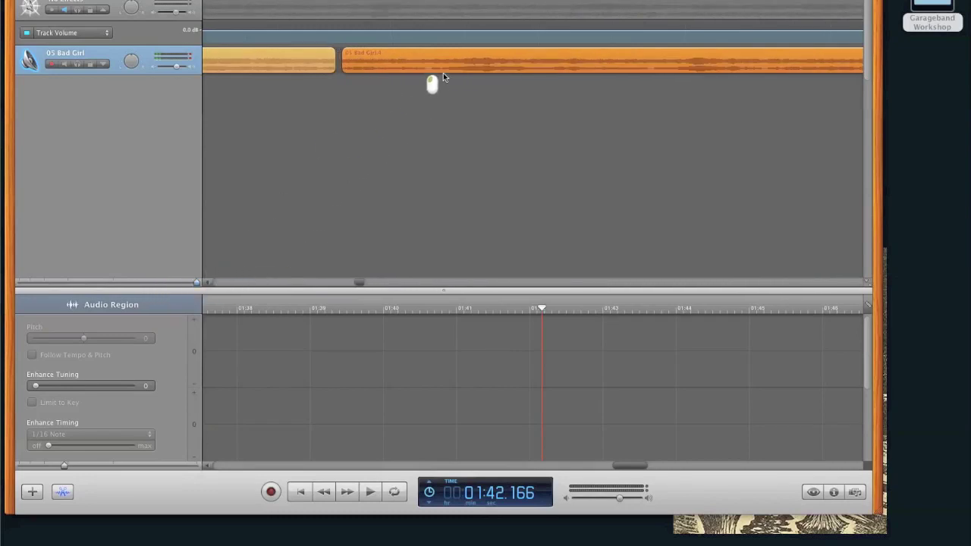
drag(445, 69, 438, 69)
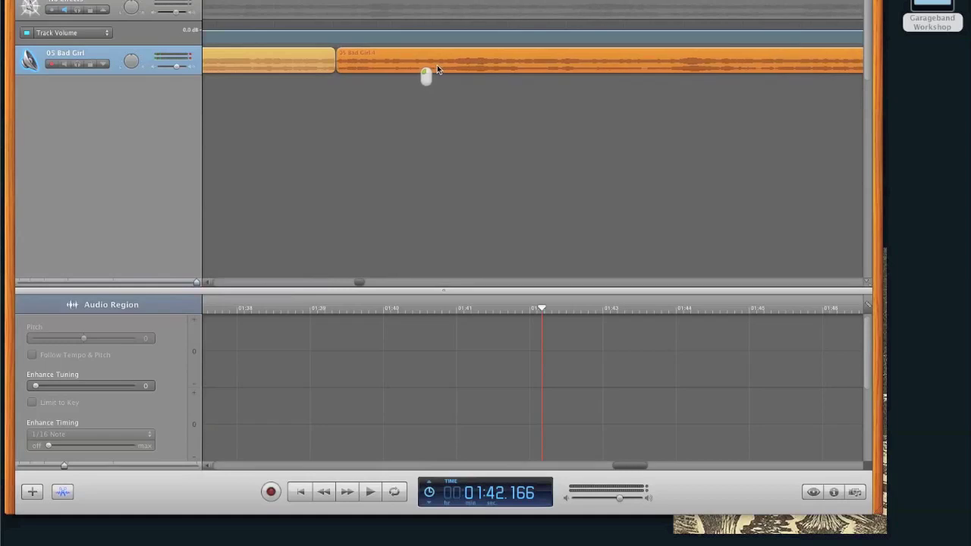
Play across the seam between the two Bad Girl regions, starting from about 36.2 seconds and again from about 27.2 seconds
drag(628, 471, 354, 472)
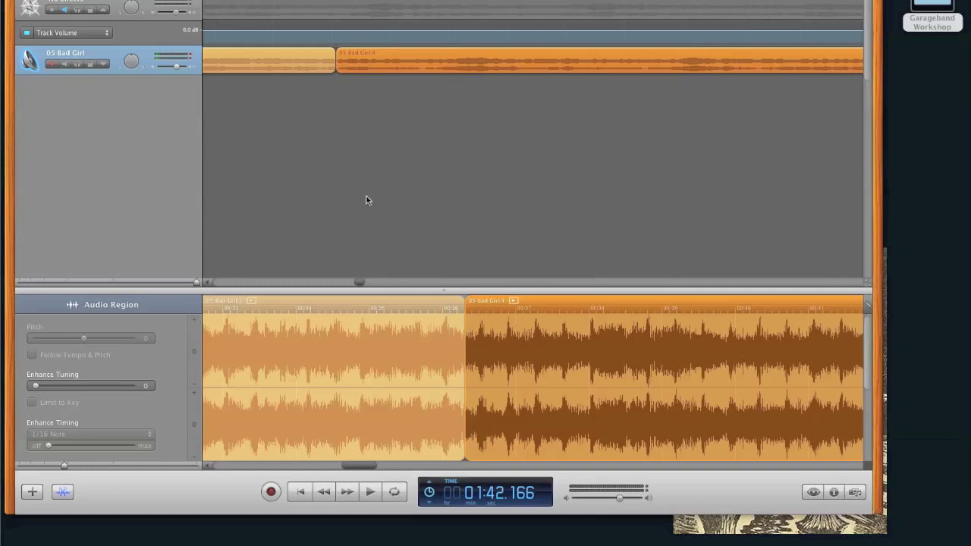
click(276, 3)
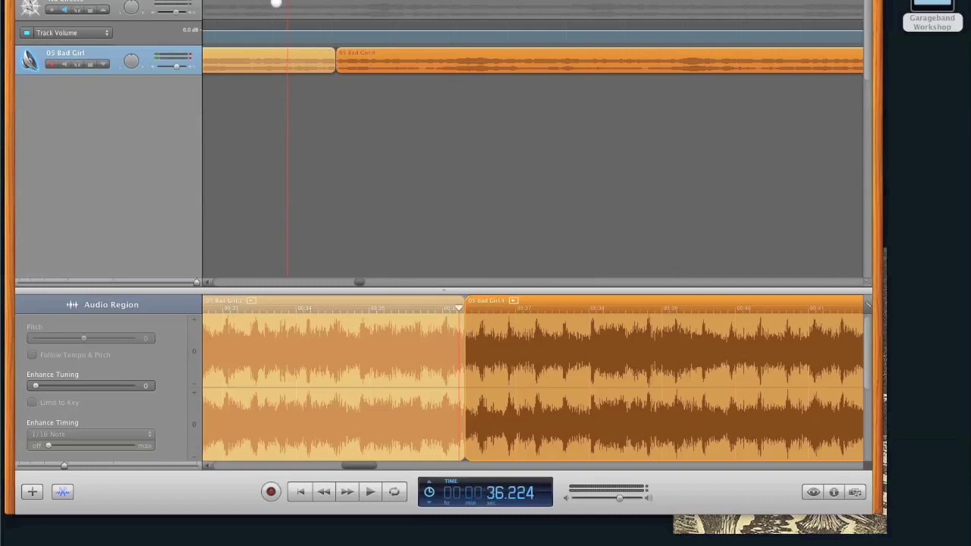
key(space)
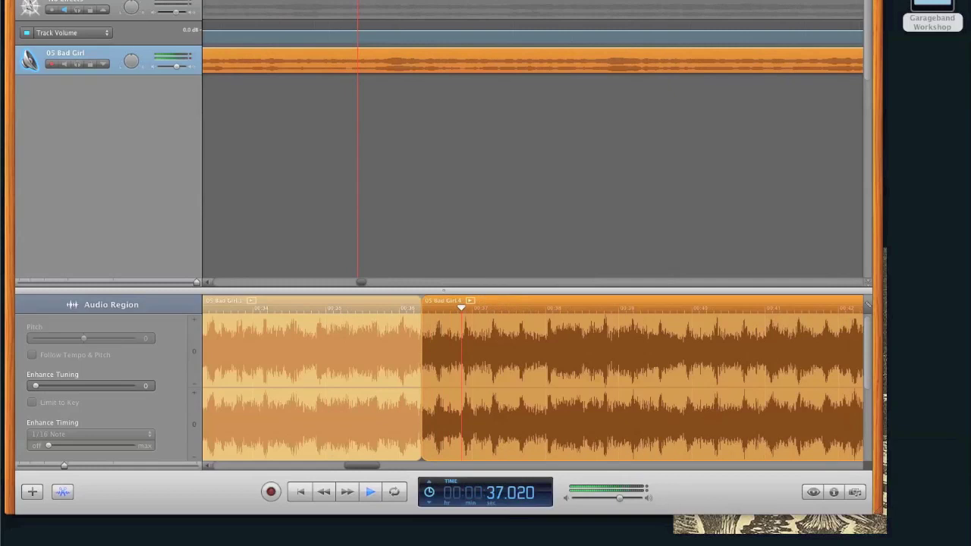
key(space)
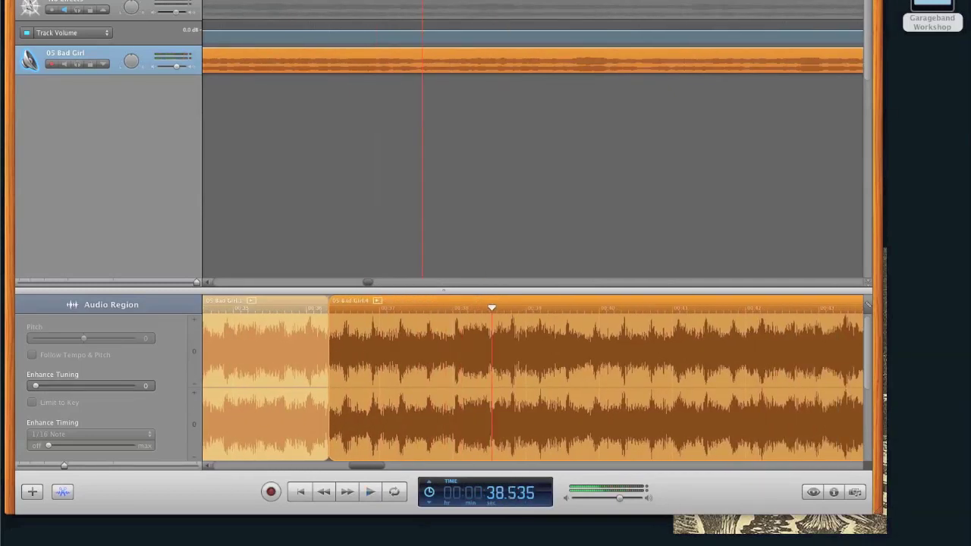
drag(196, 284, 105, 283)
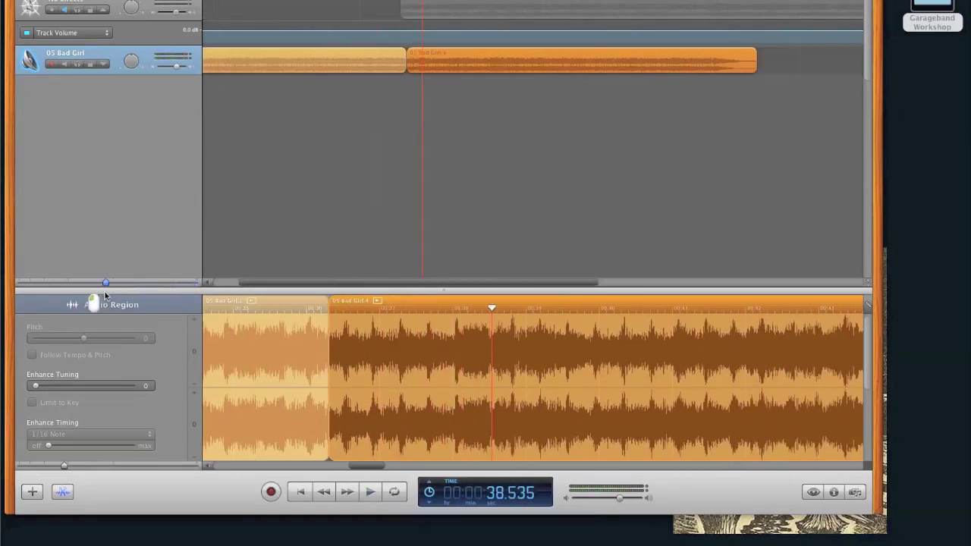
click(340, 1)
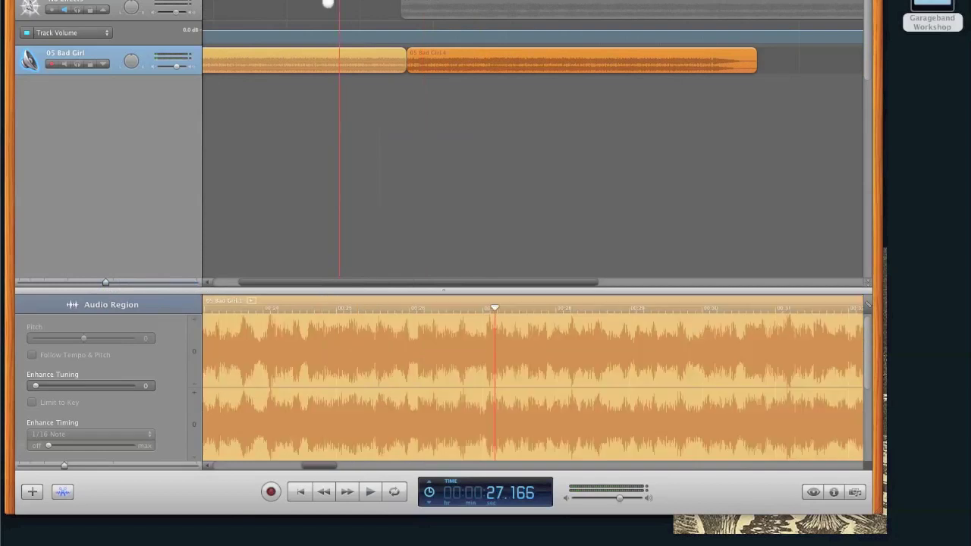
key(space)
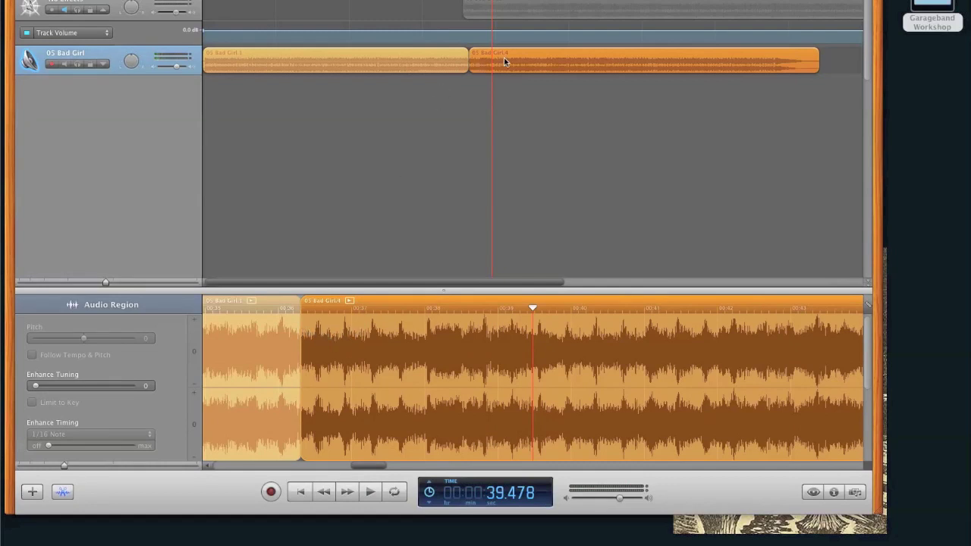
Nudge the second Bad Girl region slightly earlier at the seam and play the transition again to check the timing
drag(501, 57, 502, 57)
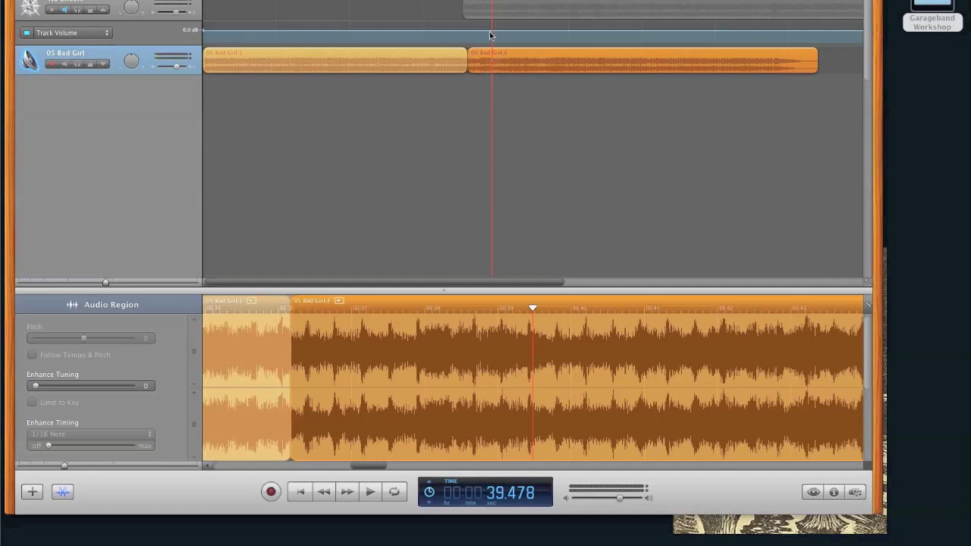
key(Left)
key(space)
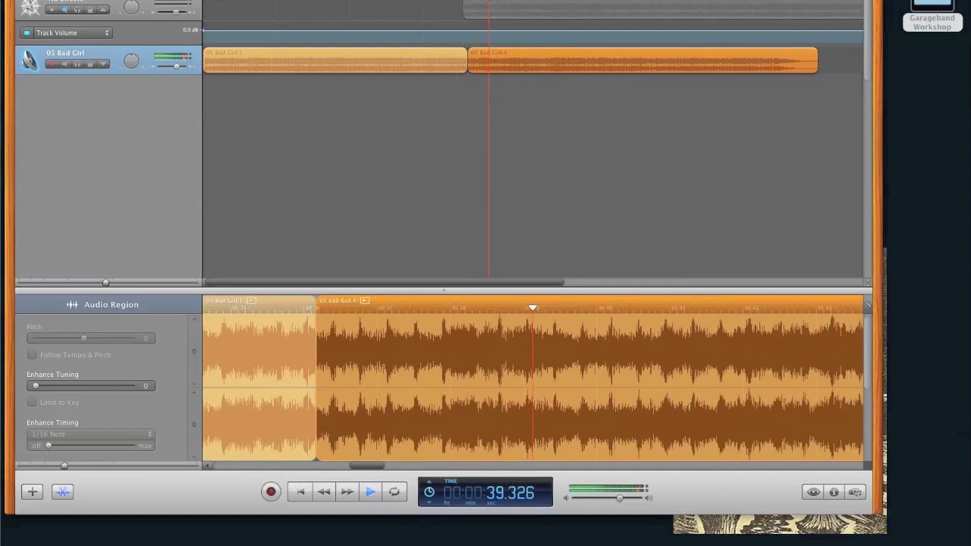
key(space)
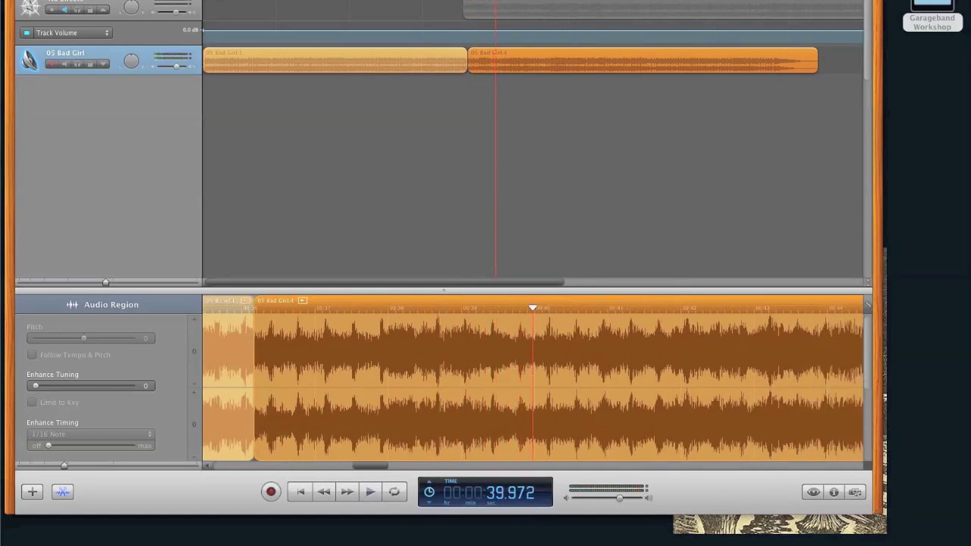
Join the two Bad Girl regions into one and play the joined region from about 30.75 seconds across the former seam
click(448, 59)
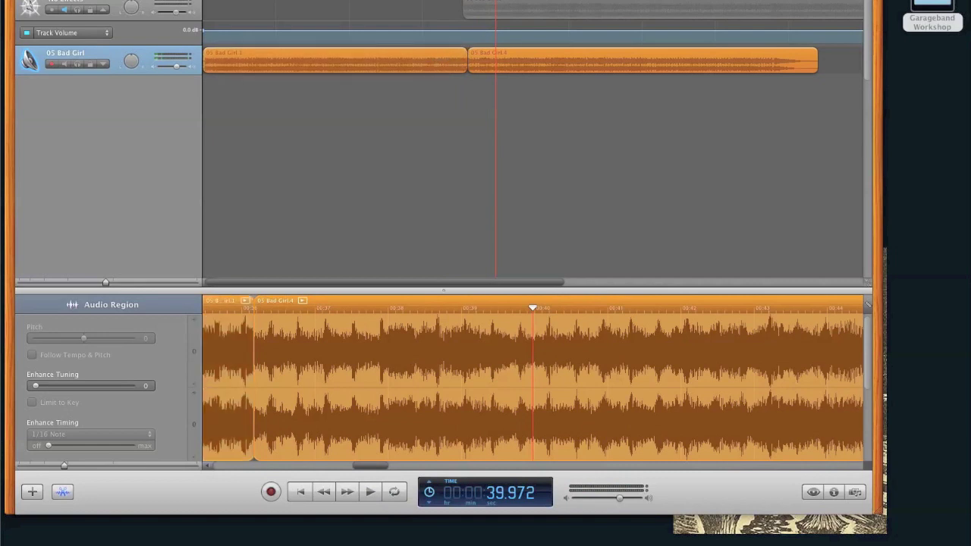
click(159, 111)
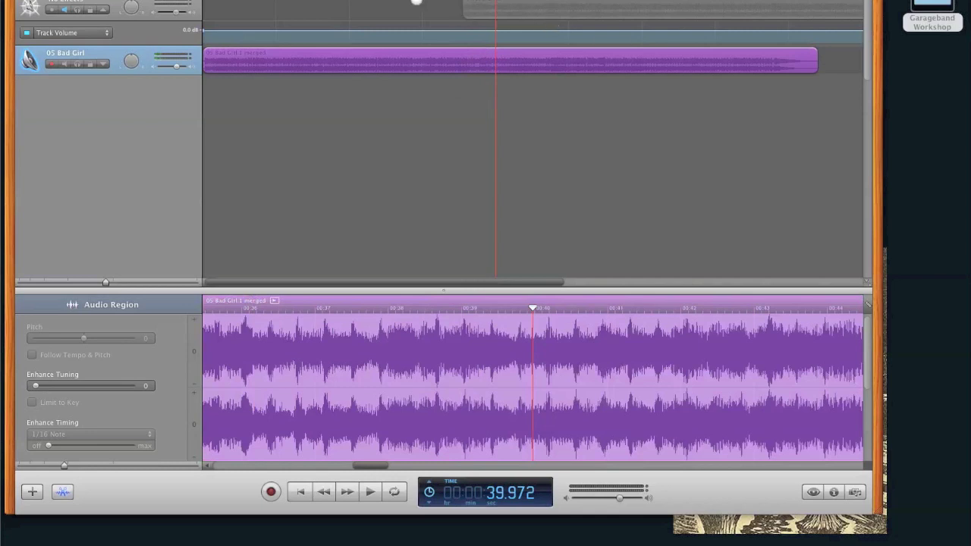
key(Left)
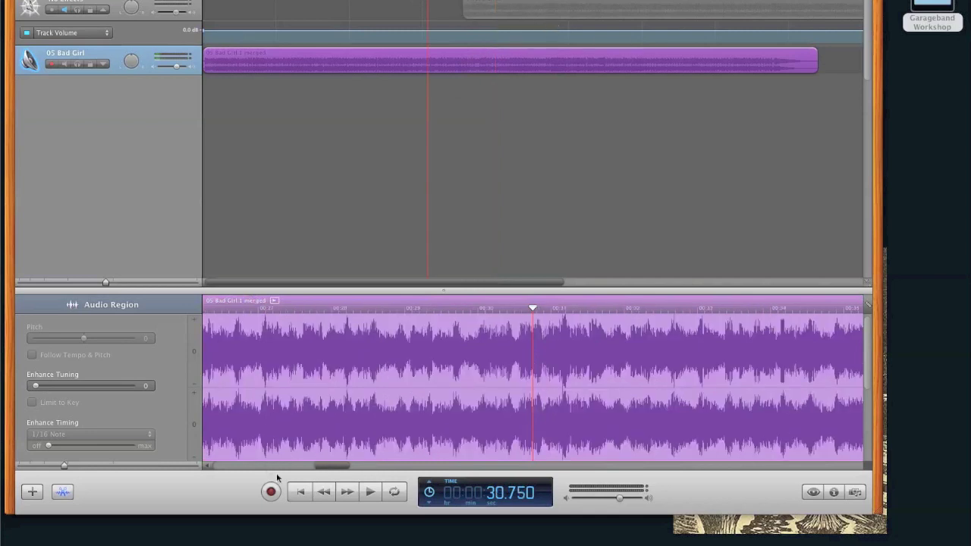
click(372, 492)
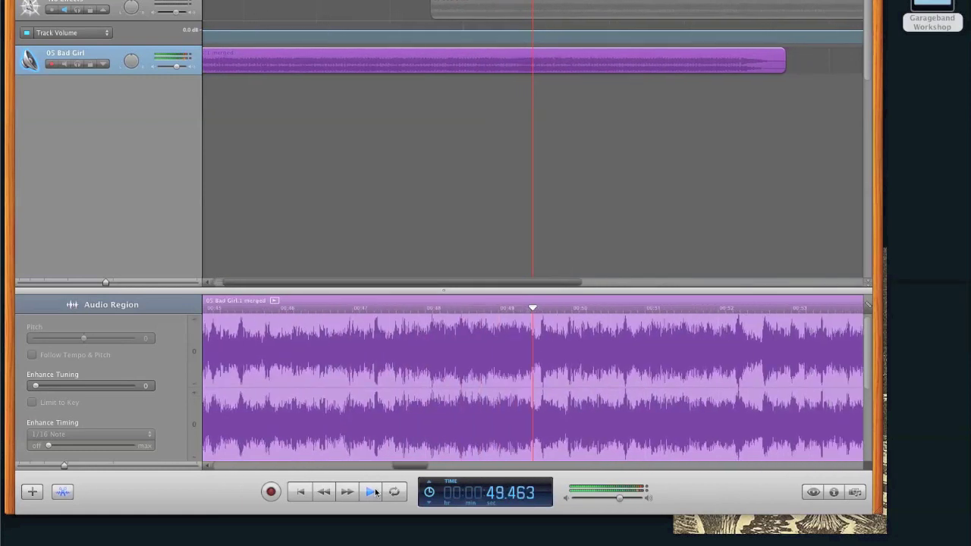
click(374, 489)
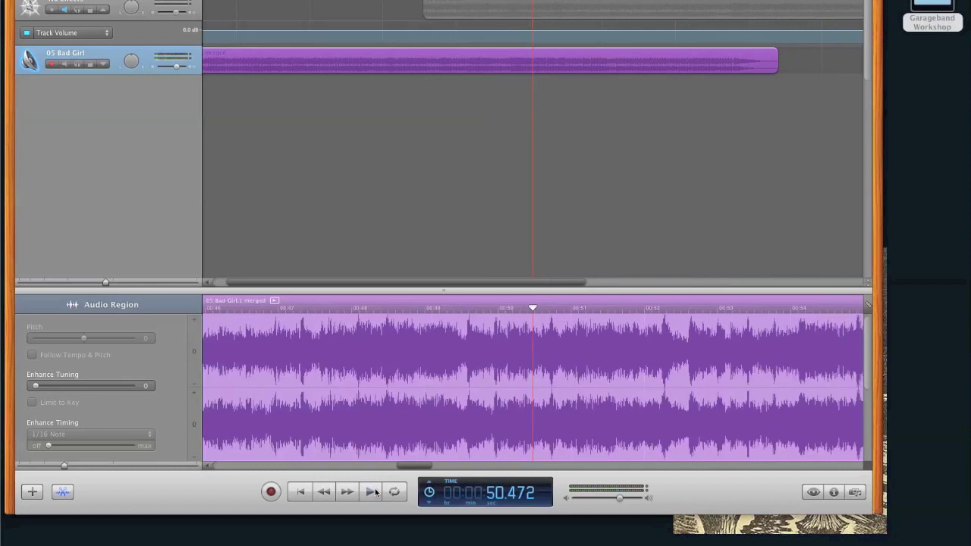
click(760, 59)
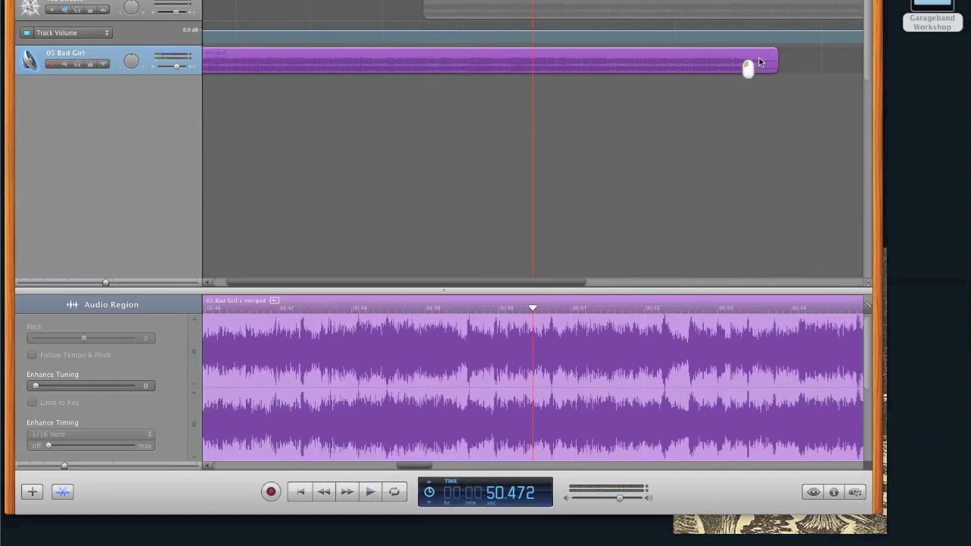